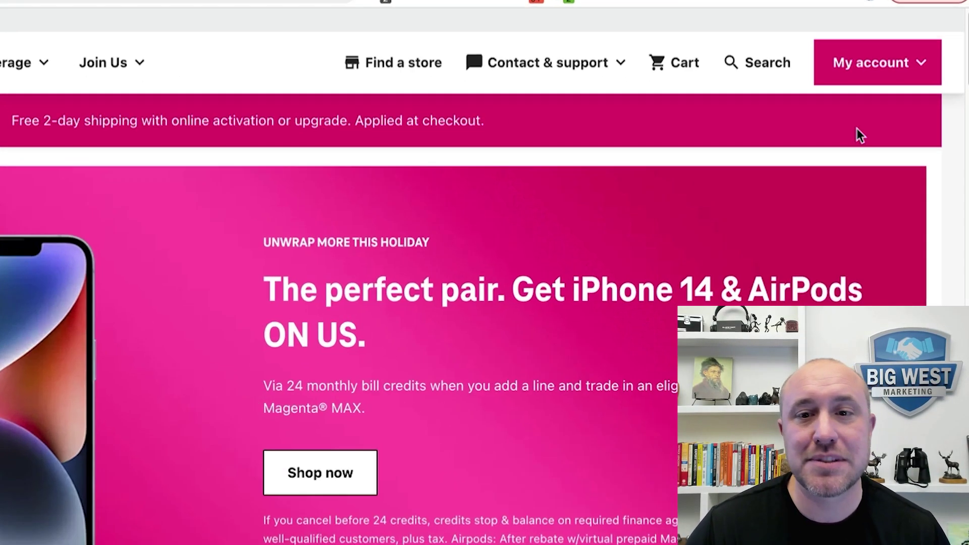
- Open the T-Mobile business account's billing statements, download the detailed statement for Oct 24 - Nov 23, 2022, and view it
{"action": "left_click", "coordinate": [865, 69]}
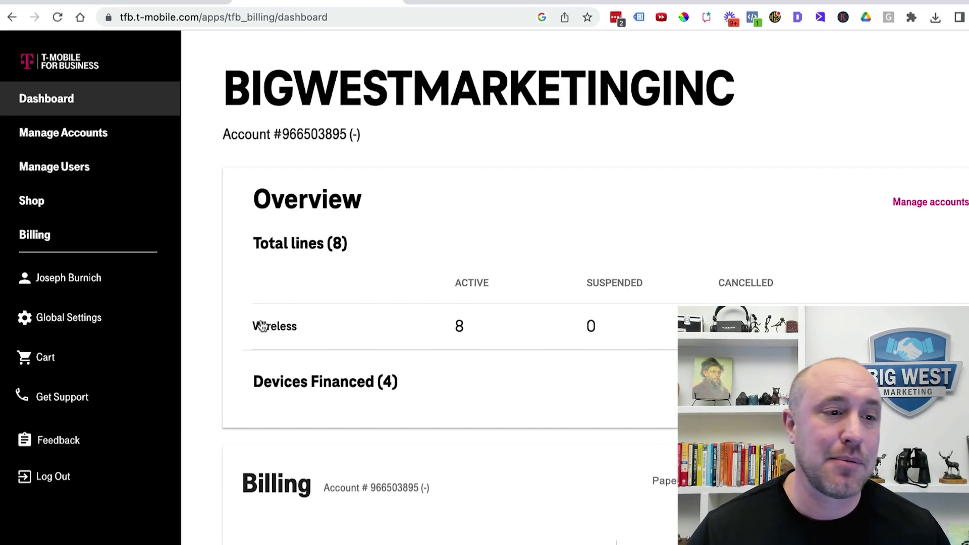
{"action": "left_click", "coordinate": [46, 238]}
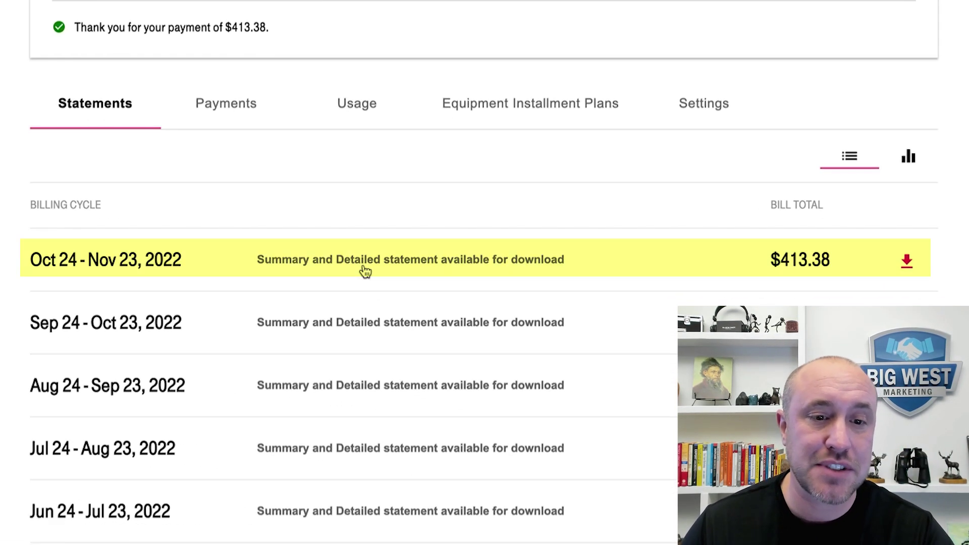
{"action": "left_click", "coordinate": [907, 268]}
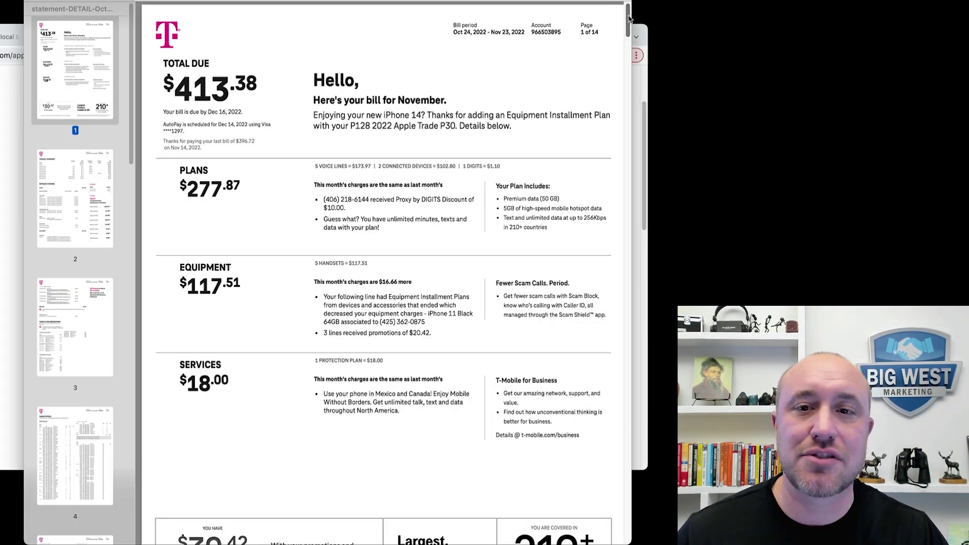
{"action": "left_click_drag", "start_coordinate": [630, 18], "coordinate": [632, 535]}
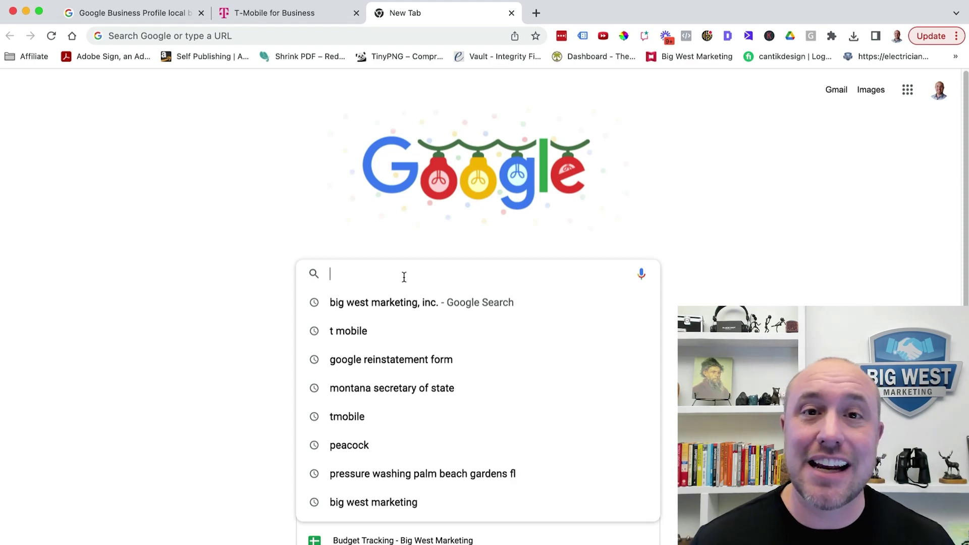
- Search Google for "secretary of state montana business search" and open the Montana Secretary of State's business search page
{"action": "type", "text": "secretary of state montana"}
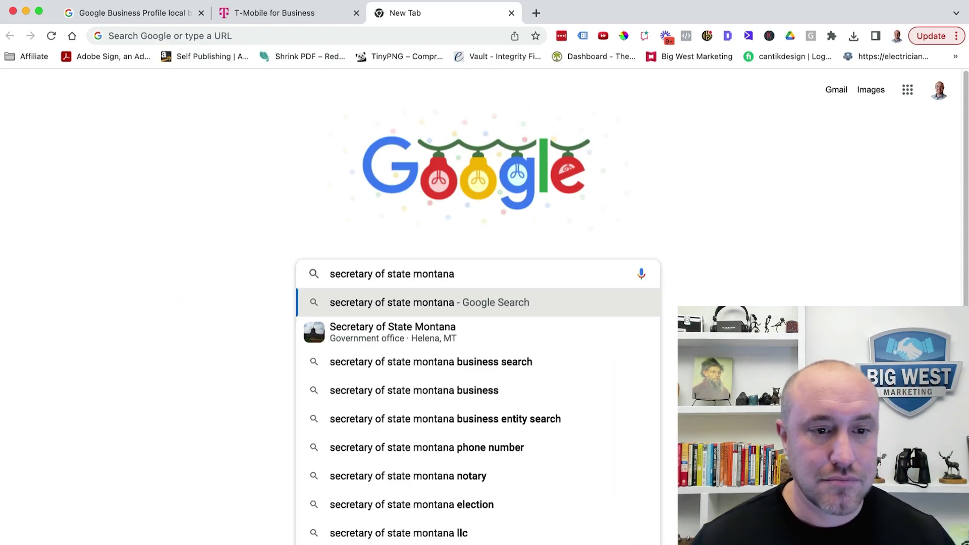
{"action": "left_click", "coordinate": [354, 418]}
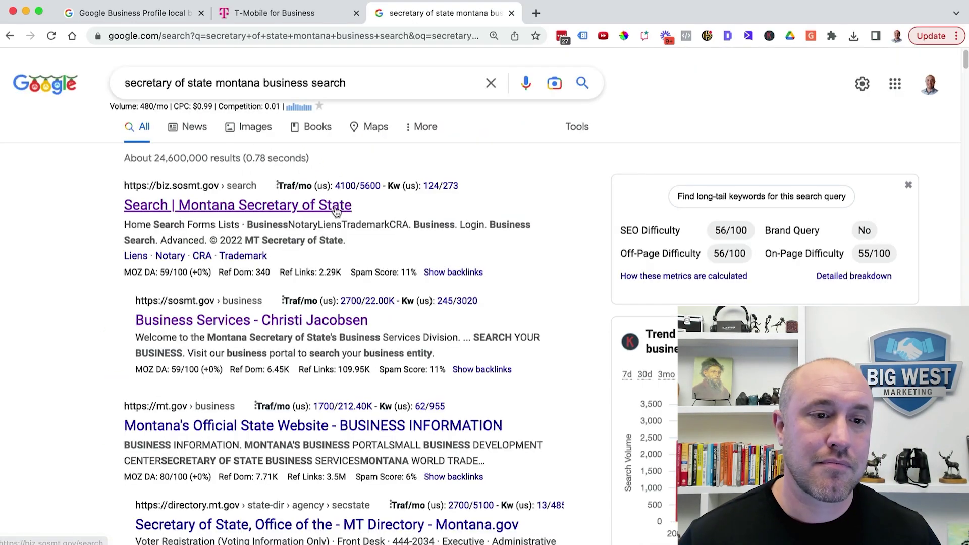
{"action": "left_click", "coordinate": [336, 209]}
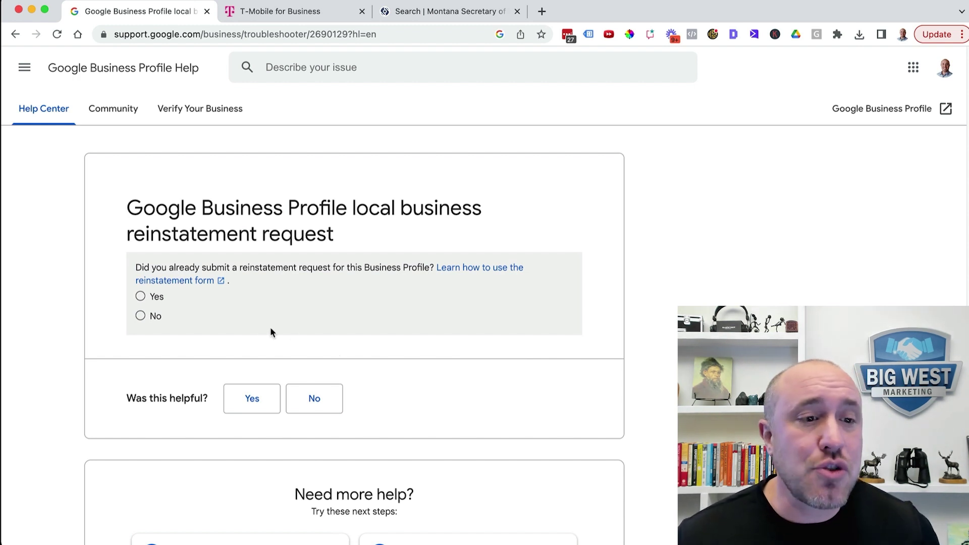
- In the reinstatement request, answer No to already submitted and Yes to official representative, guideline compliance, permanent location and accurate address
{"action": "left_click", "coordinate": [152, 316]}
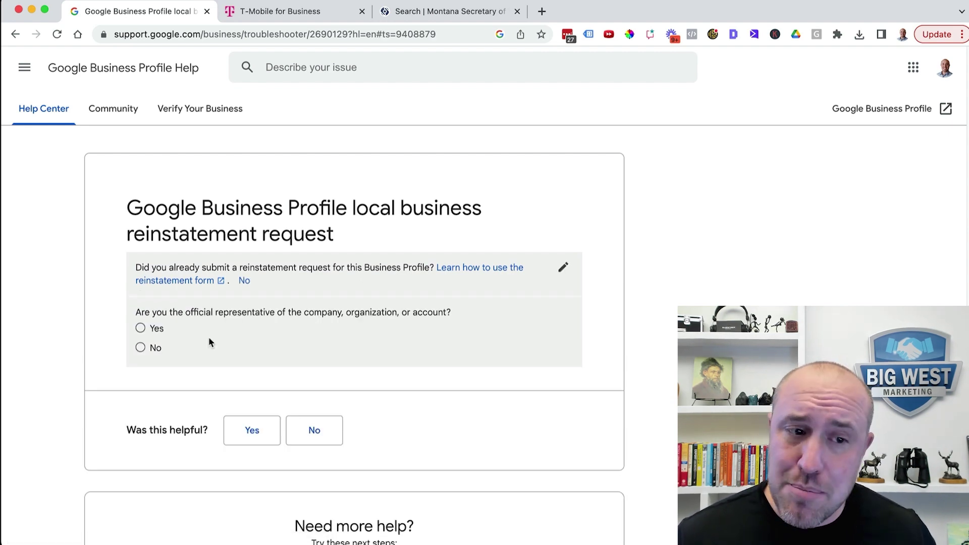
{"action": "left_click", "coordinate": [141, 328]}
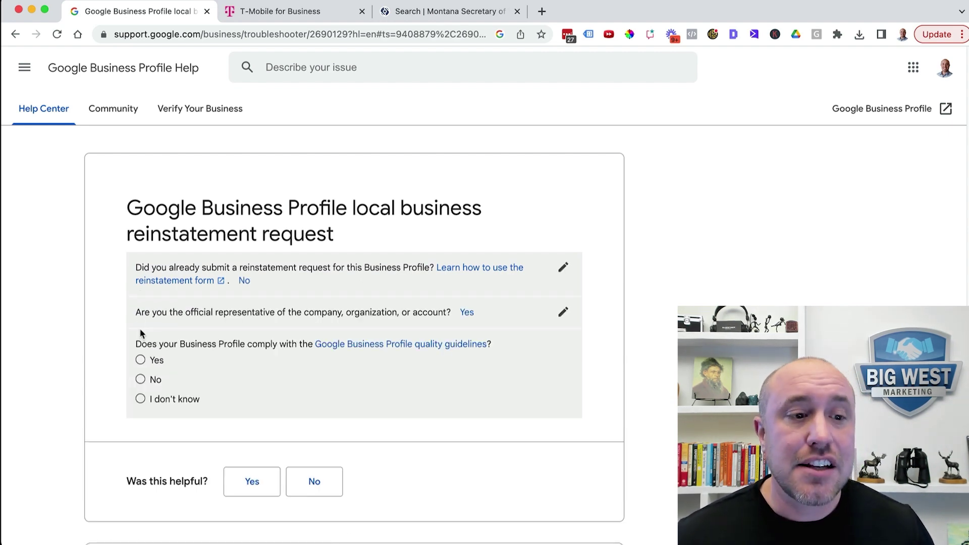
{"action": "left_click", "coordinate": [140, 361]}
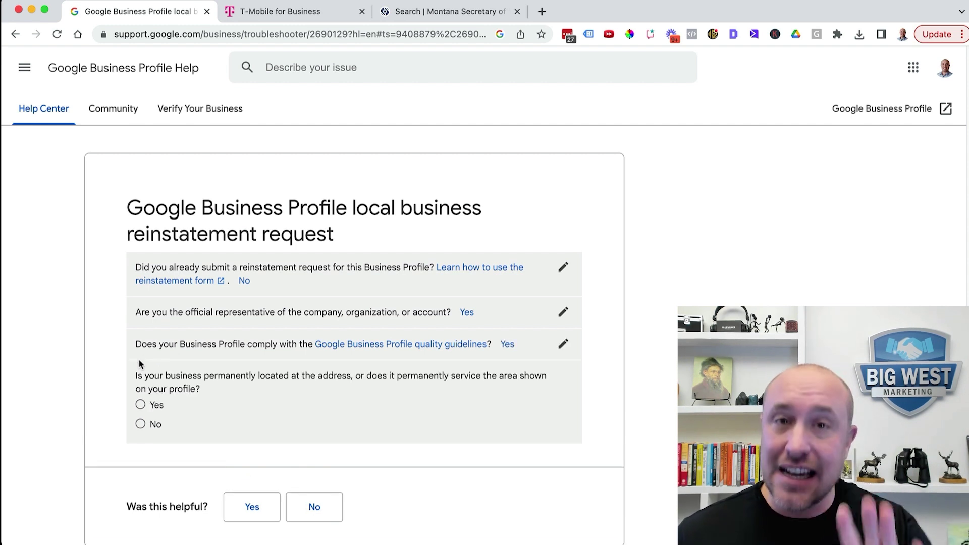
{"action": "left_click", "coordinate": [142, 405]}
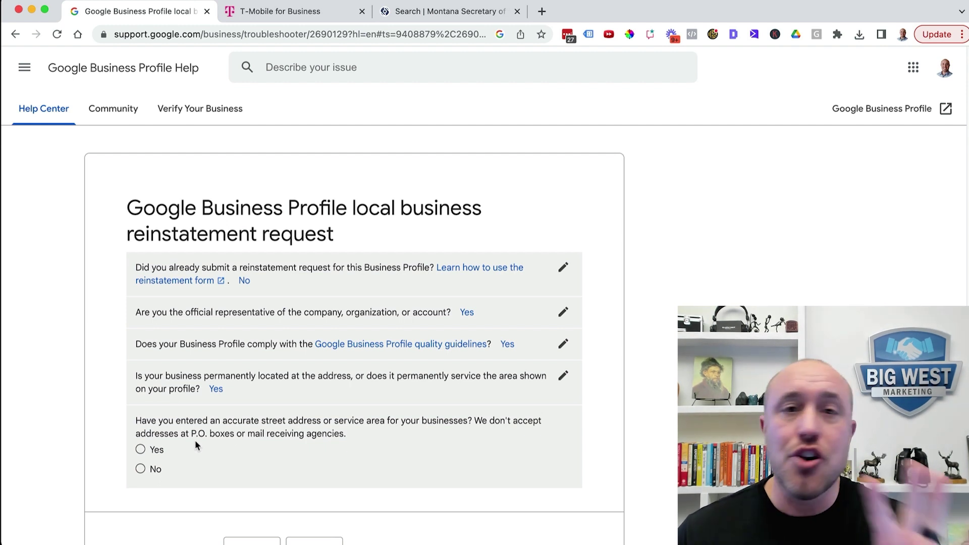
{"action": "left_click", "coordinate": [140, 450]}
- Answer Yes to operating in a service area, No to face-to-face business, Yes to correct address settings and No to multiple profiles
{"action": "scroll", "coordinate": [255, 442], "scroll_direction": "down", "scroll_amount": 2}
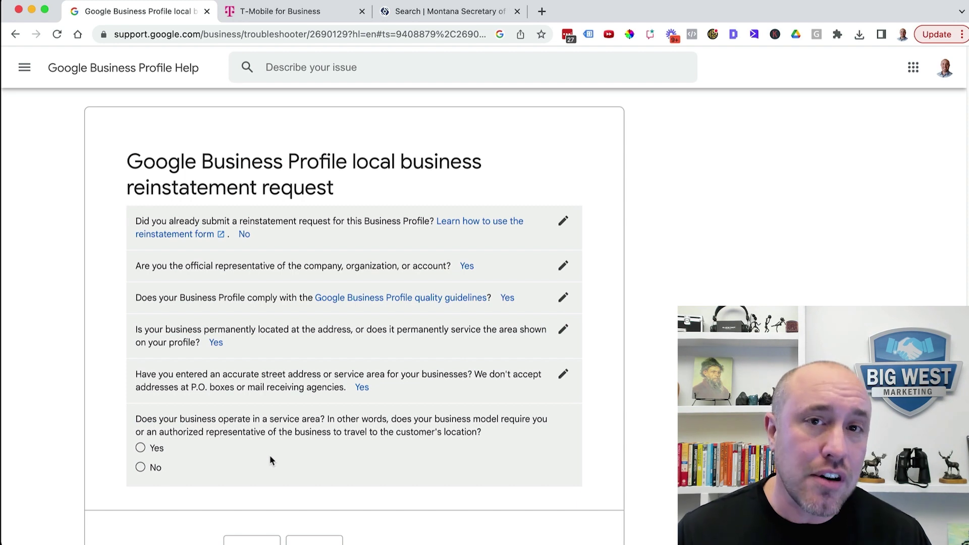
{"action": "left_click", "coordinate": [141, 448]}
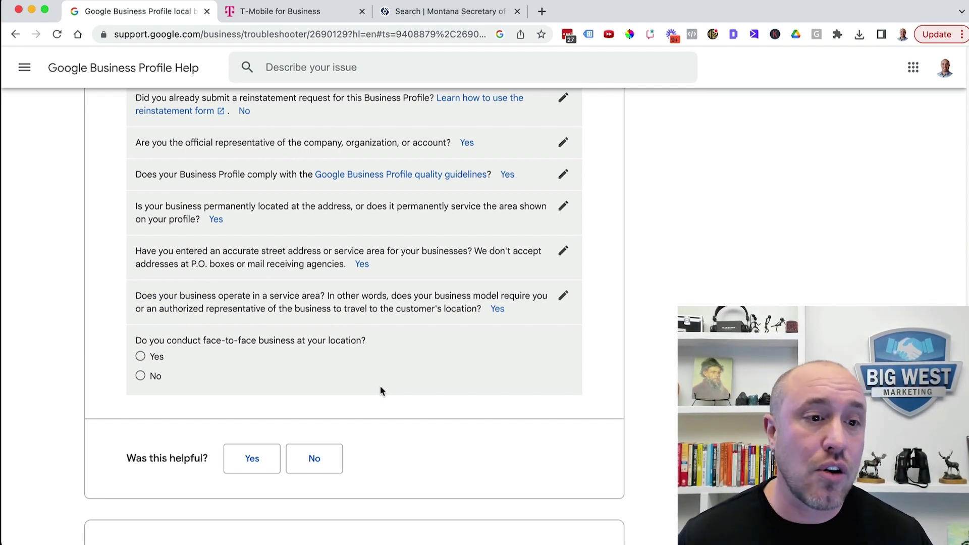
{"action": "left_click", "coordinate": [141, 377]}
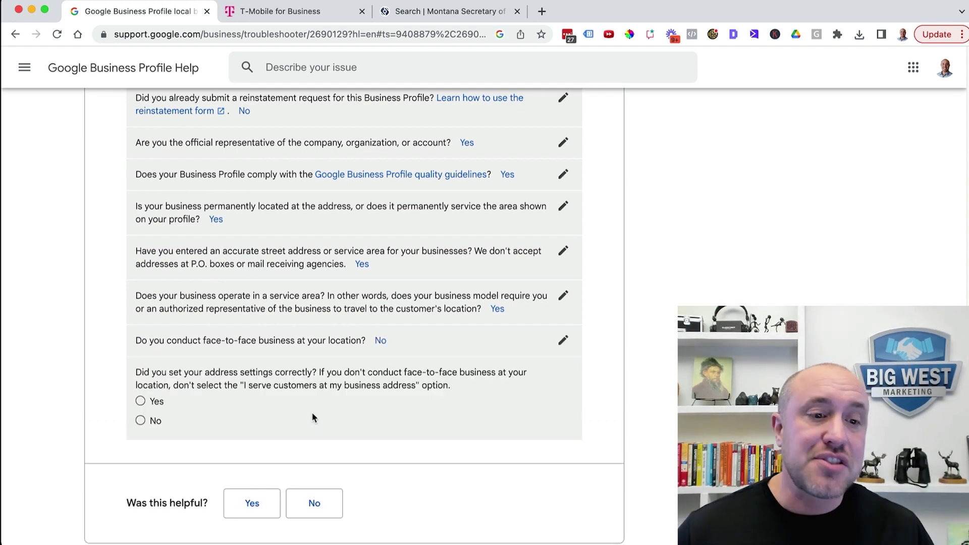
{"action": "left_click", "coordinate": [141, 402]}
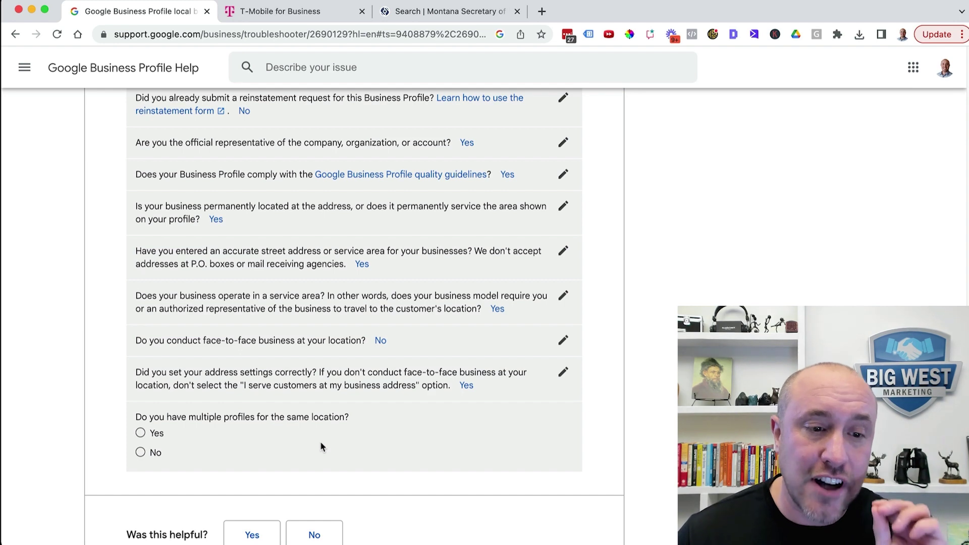
{"action": "scroll", "coordinate": [319, 445], "scroll_direction": "down", "scroll_amount": 1}
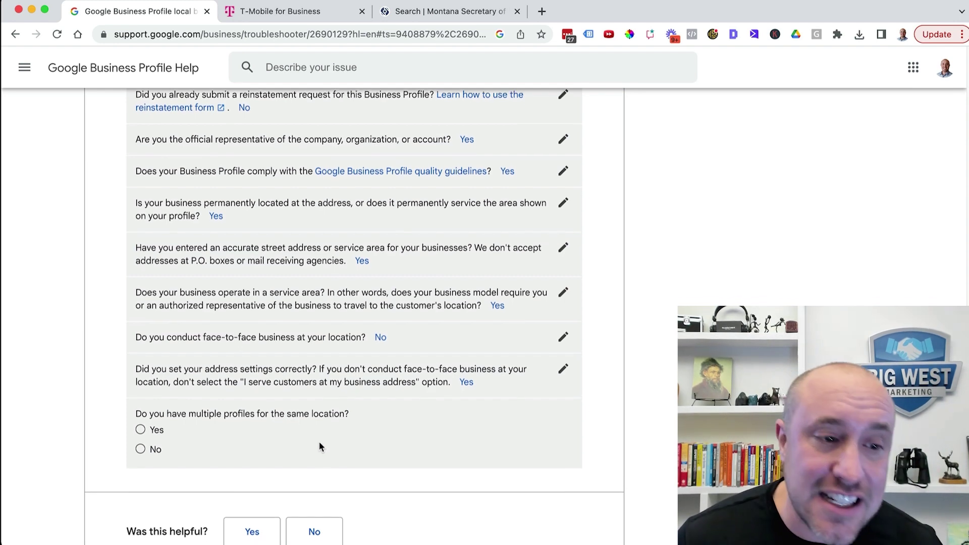
{"action": "left_click", "coordinate": [140, 440]}
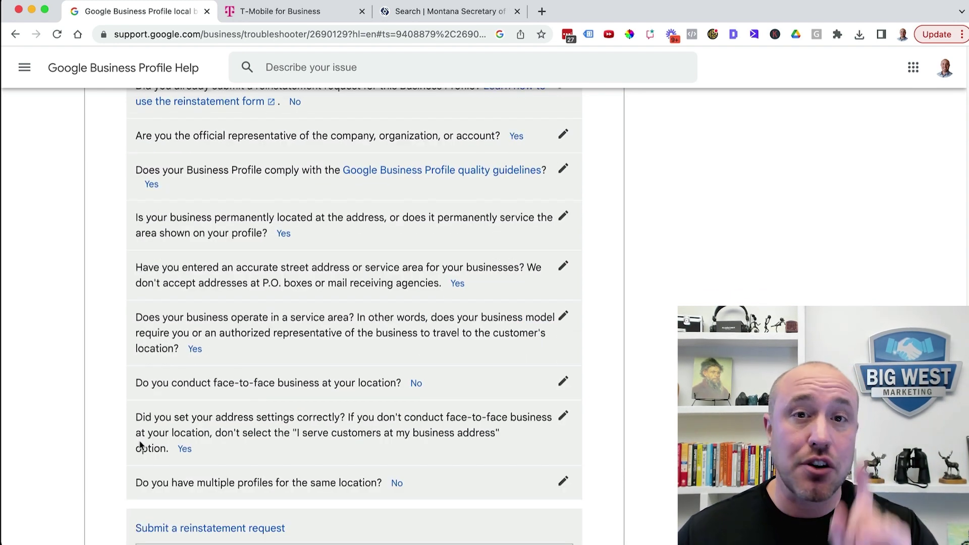
- Review the reinstatement form's fields for contact name, e-mail, business name, address or service area, and Business Profile ID
{"action": "scroll", "coordinate": [312, 469], "scroll_direction": "down", "scroll_amount": 10}
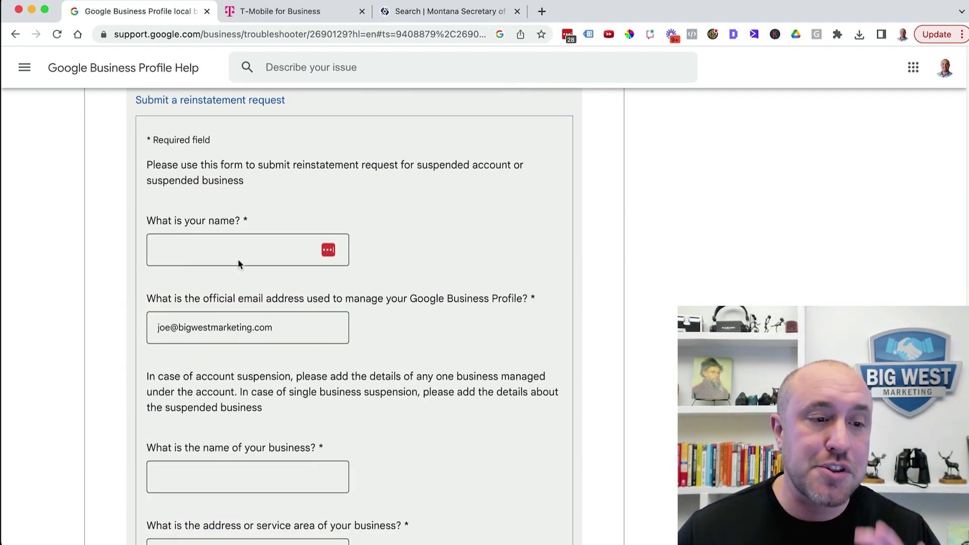
{"action": "scroll", "coordinate": [262, 294], "scroll_direction": "down", "scroll_amount": 1}
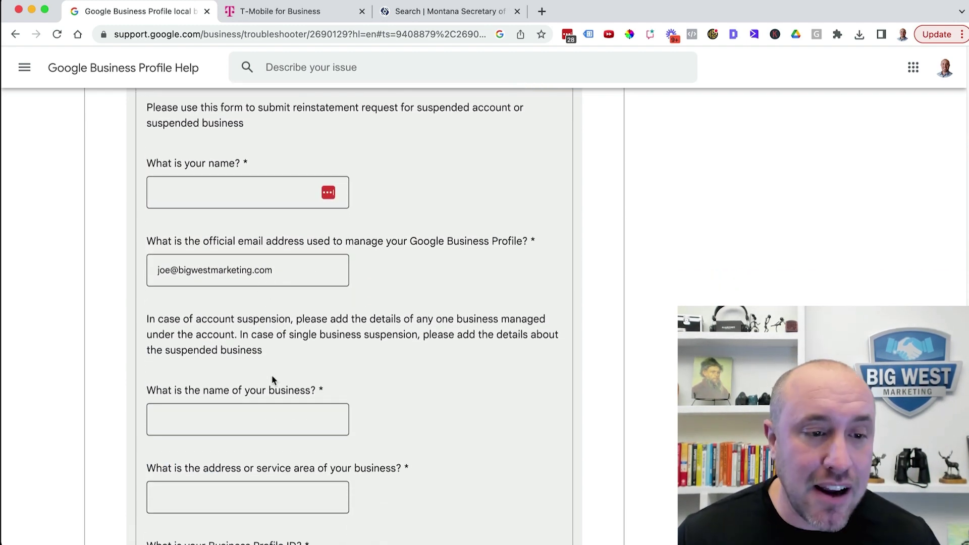
{"action": "scroll", "coordinate": [272, 398], "scroll_direction": "down", "scroll_amount": 1}
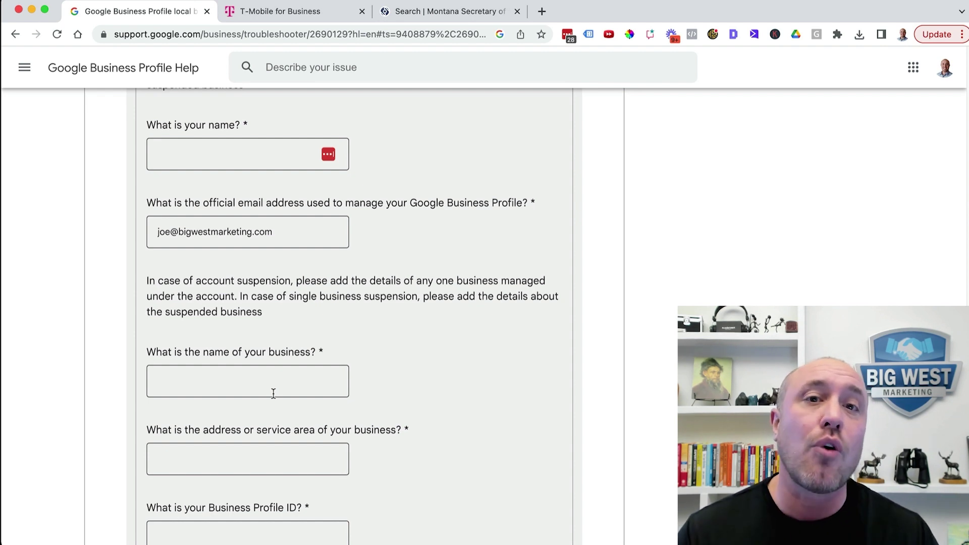
{"action": "scroll", "coordinate": [273, 393], "scroll_direction": "down", "scroll_amount": 4}
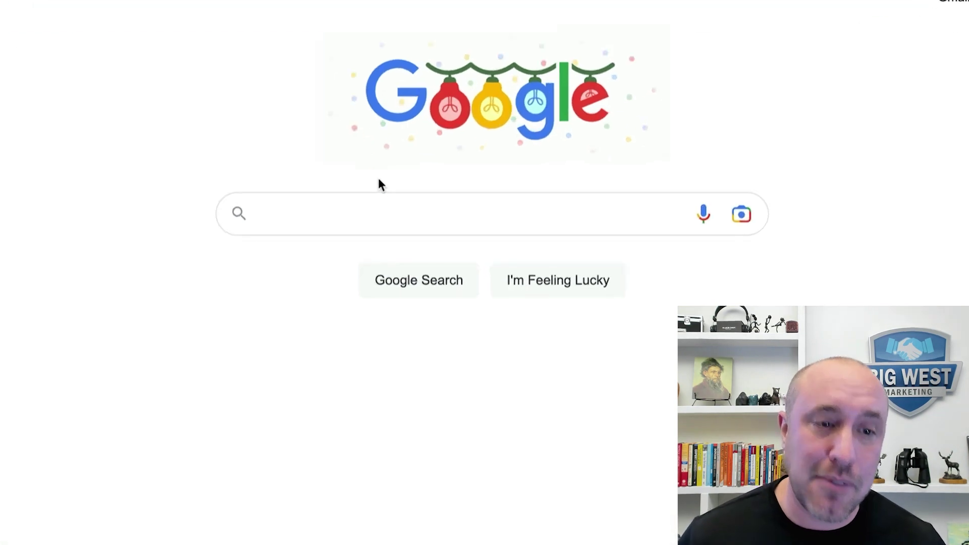
- Search Google for "big west marketing" to bring up the managed Business Profile
{"action": "type", "text": "big west"}
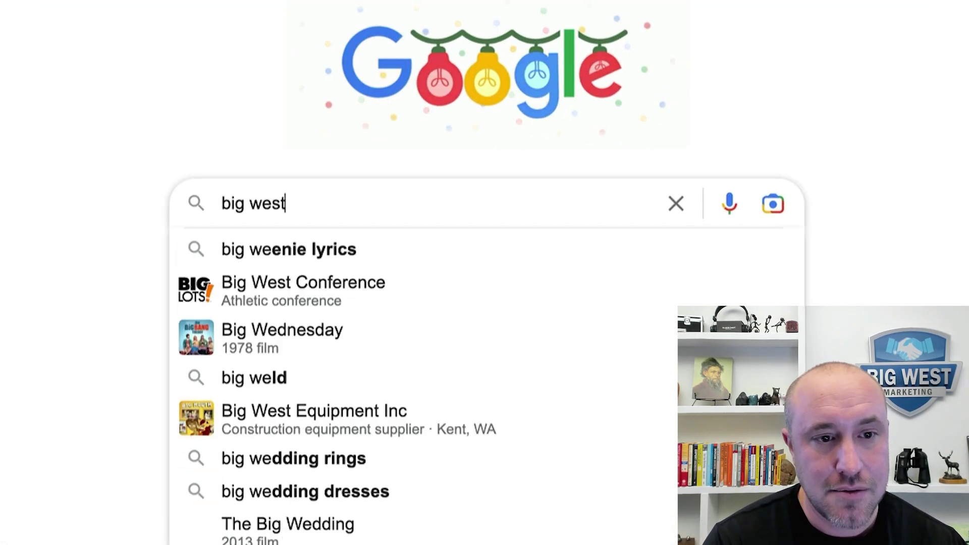
{"action": "type", "text": " marketing"}
{"action": "key", "text": "Return"}
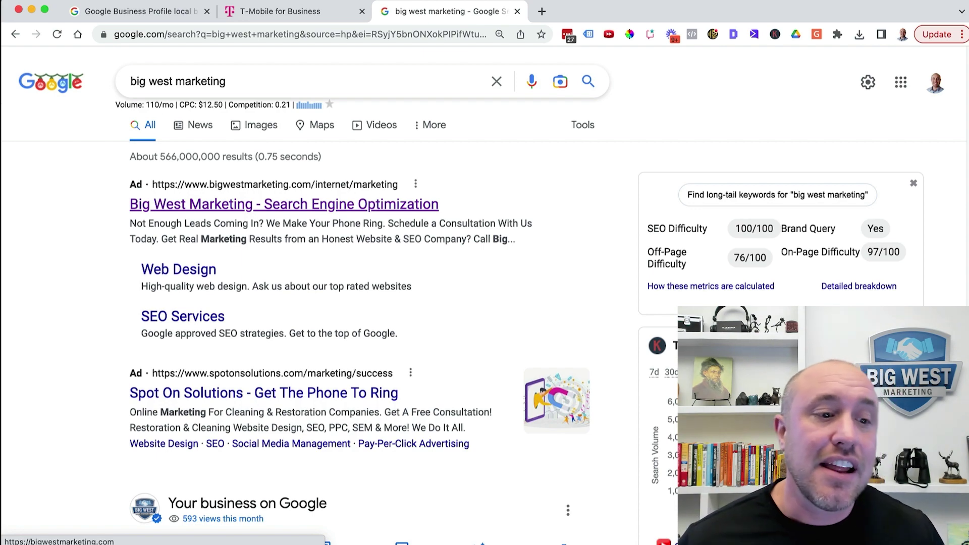
- Open the Business Profile's advanced settings to look up its Business Profile ID
{"action": "scroll", "coordinate": [480, 363], "scroll_direction": "down", "scroll_amount": 5}
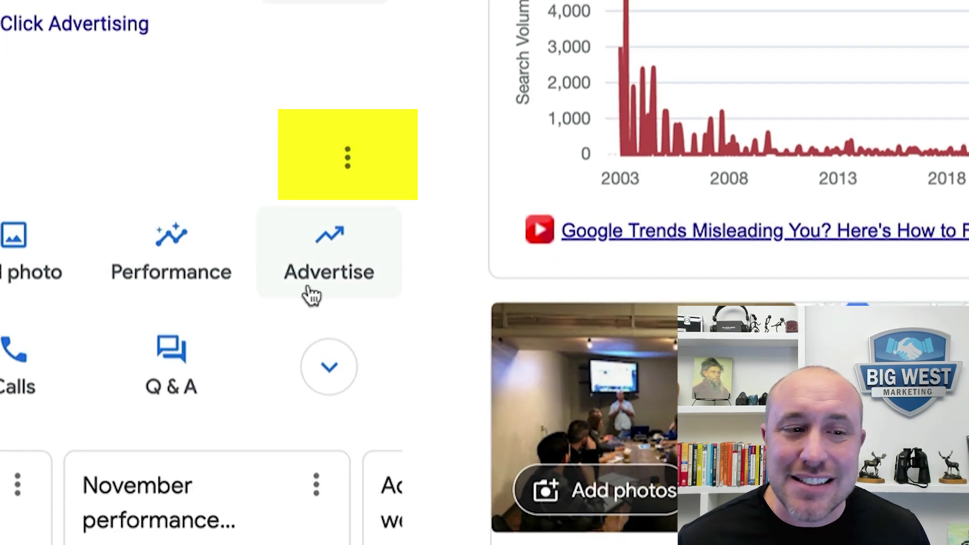
{"action": "left_click", "coordinate": [350, 155]}
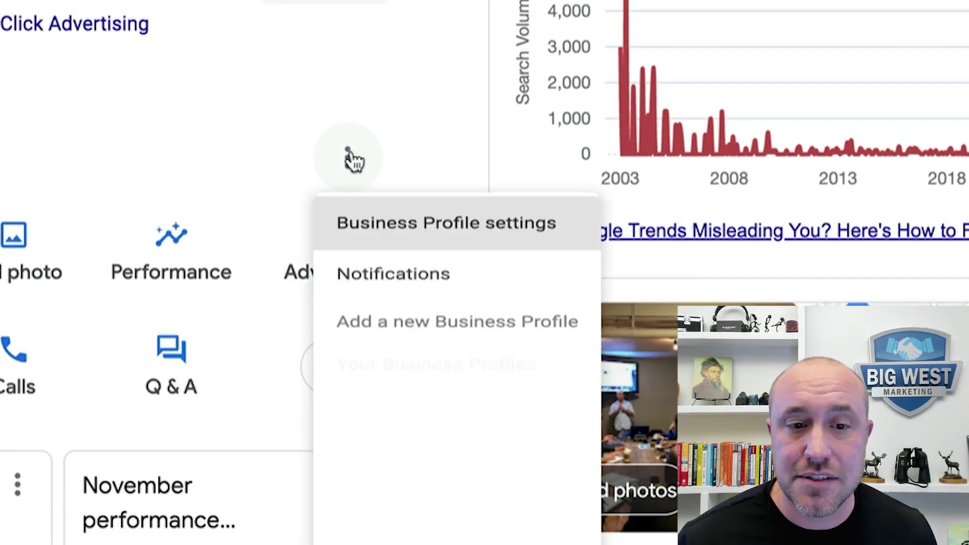
{"action": "left_click", "coordinate": [363, 237]}
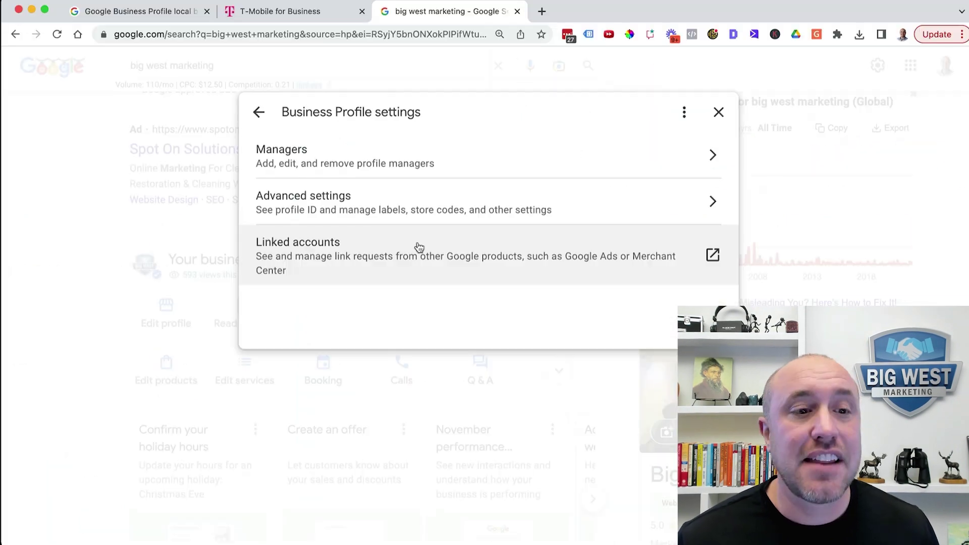
{"action": "left_click", "coordinate": [367, 212]}
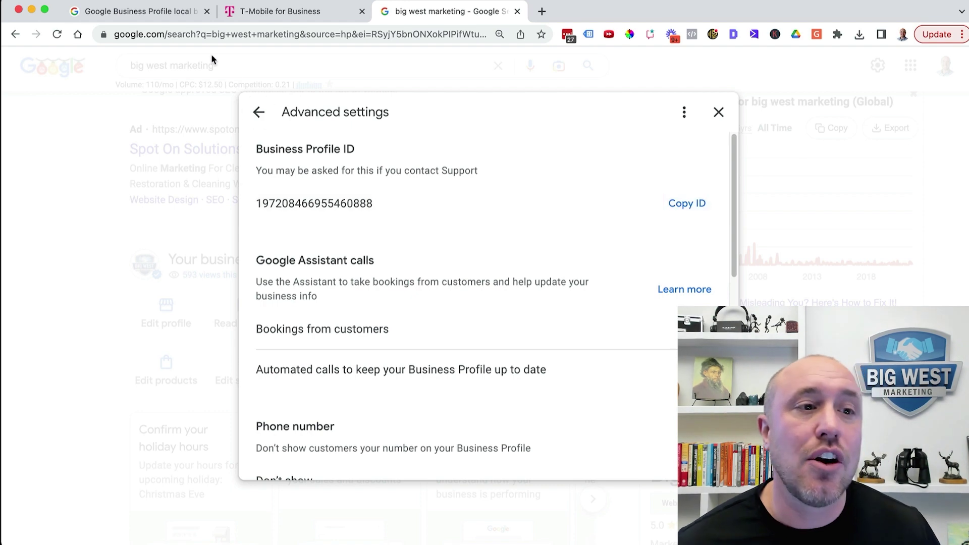
- Return to the reinstatement form and review the phone number, additional context and document upload sections, including the accepted document types
{"action": "left_click", "coordinate": [184, 11]}
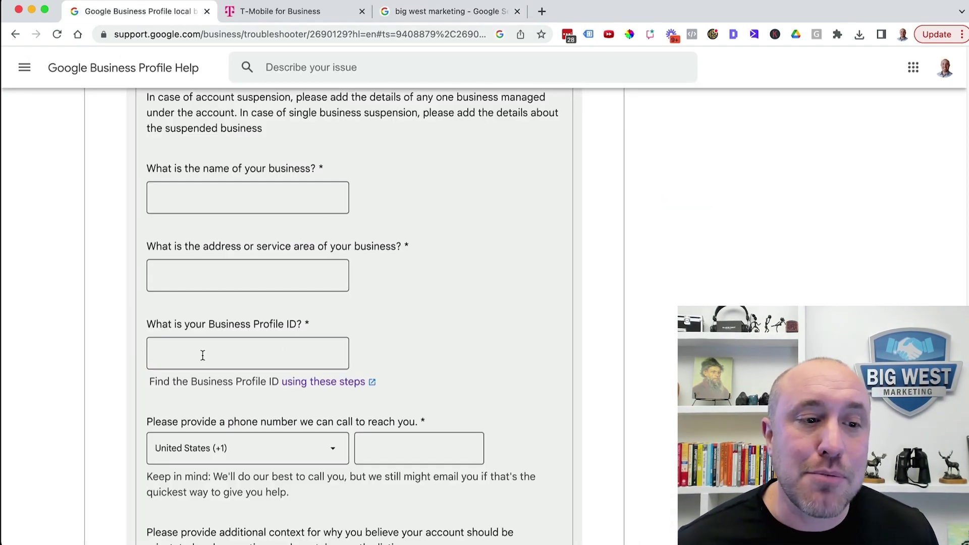
{"action": "scroll", "coordinate": [281, 357], "scroll_direction": "down", "scroll_amount": 3}
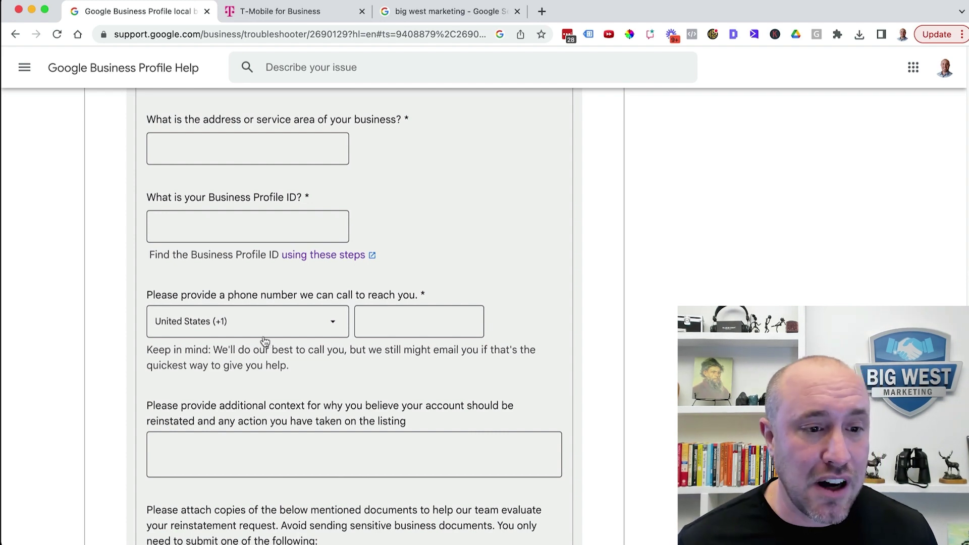
{"action": "scroll", "coordinate": [283, 376], "scroll_direction": "down", "scroll_amount": 2}
{"action": "left_click", "coordinate": [281, 372]}
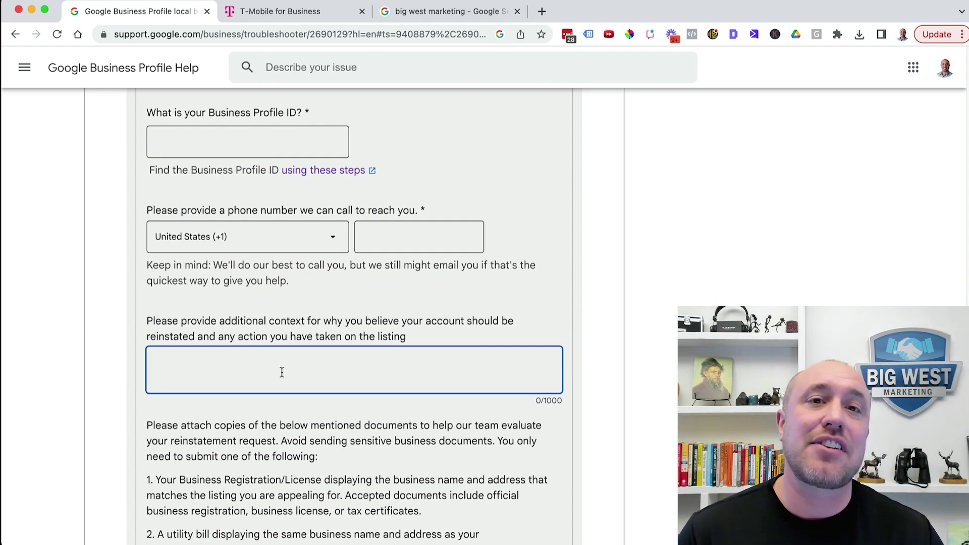
{"action": "scroll", "coordinate": [287, 369], "scroll_direction": "down", "scroll_amount": 7}
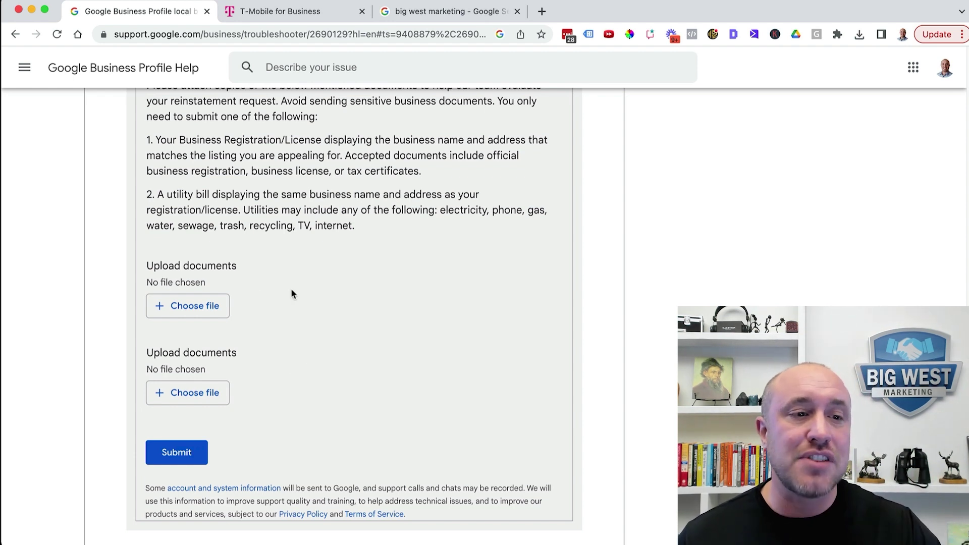
{"action": "scroll", "coordinate": [299, 293], "scroll_direction": "up", "scroll_amount": 1}
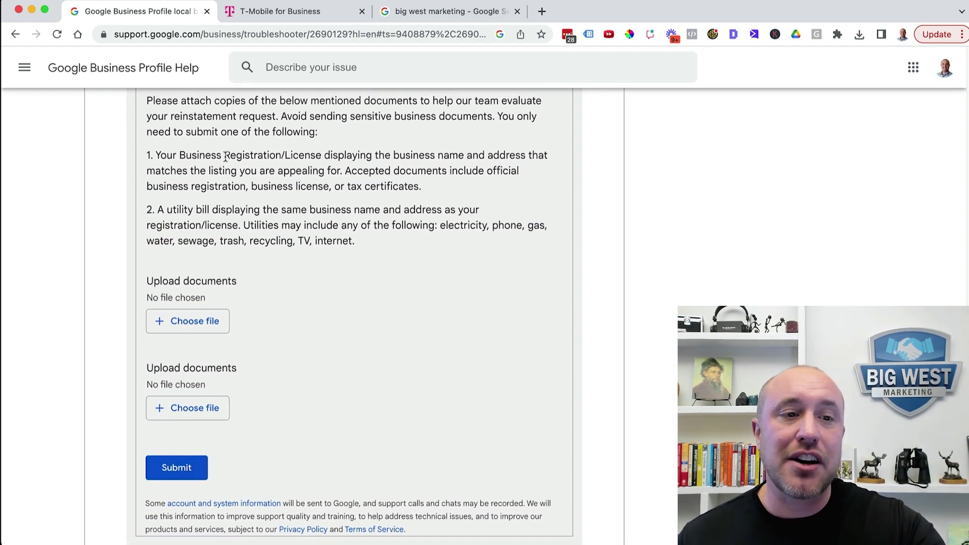